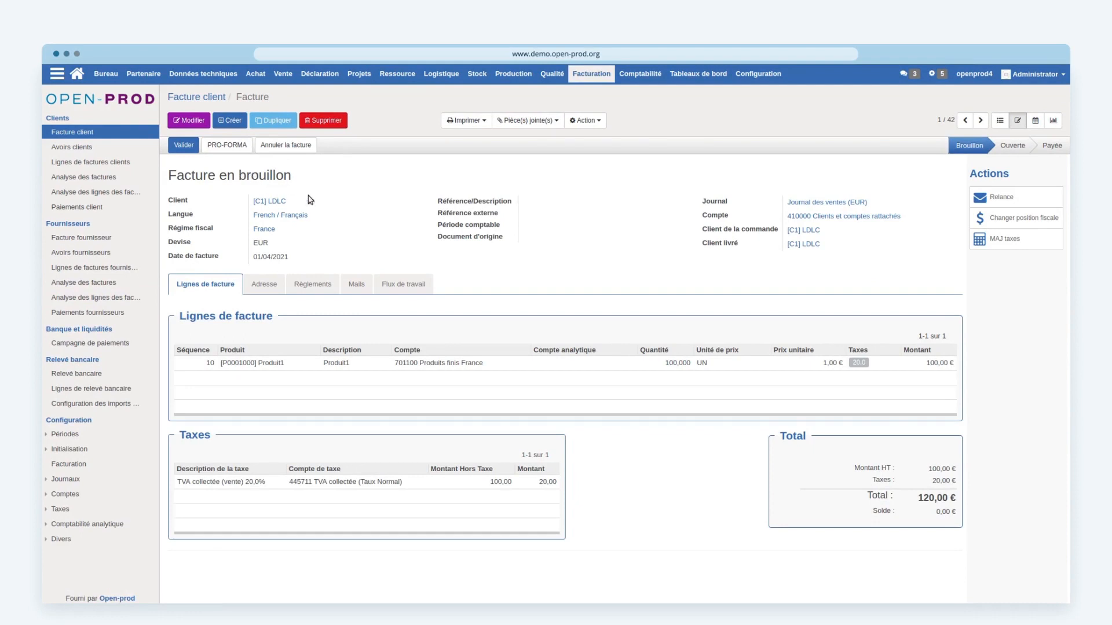
pyautogui.click(971, 147)
pyautogui.moveTo(972, 147); pyautogui.dragTo(982, 147)
pyautogui.click(603, 242)
pyautogui.moveTo(448, 242)
pyautogui.doubleClick(712, 215)
pyautogui.click(762, 220)
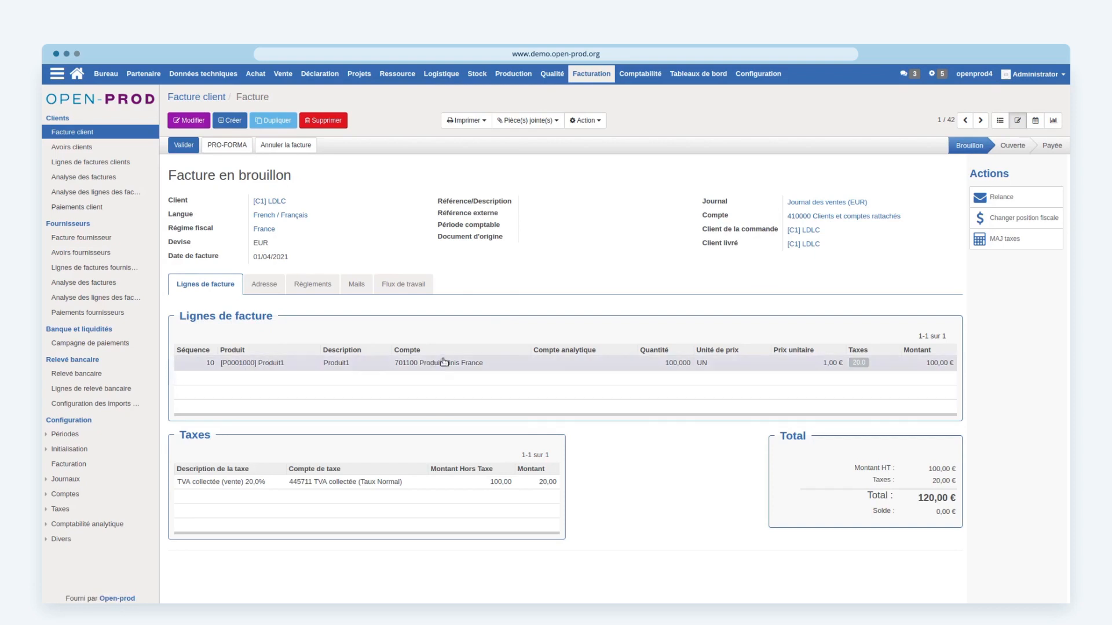
pyautogui.moveTo(435, 363)
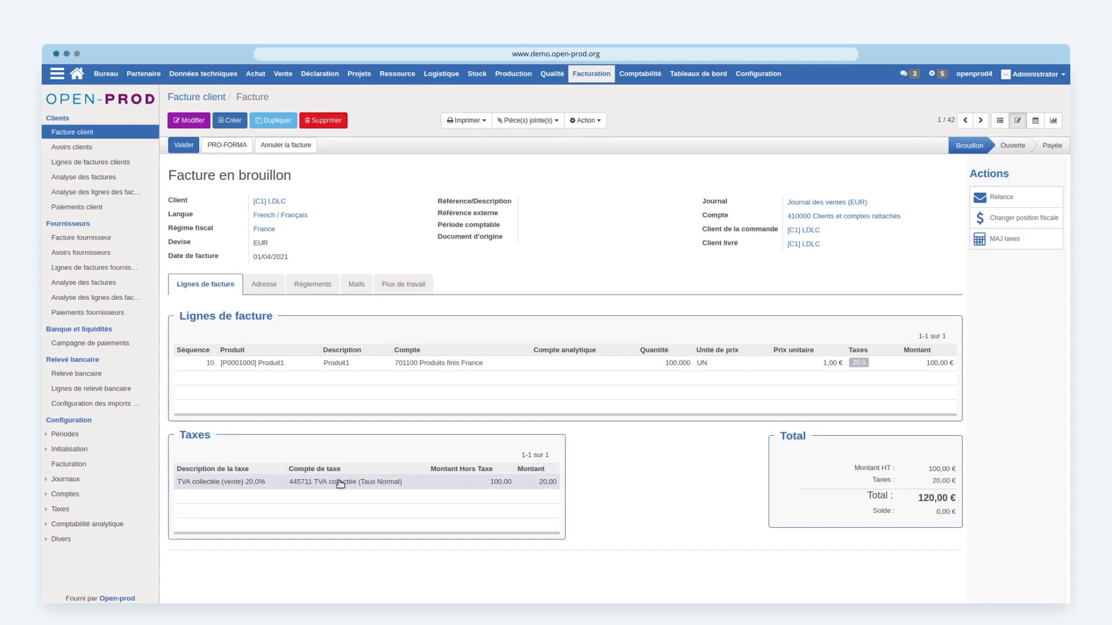
# - Validate the draft LDLC customer invoice and display its payment details
pyautogui.click(185, 147)
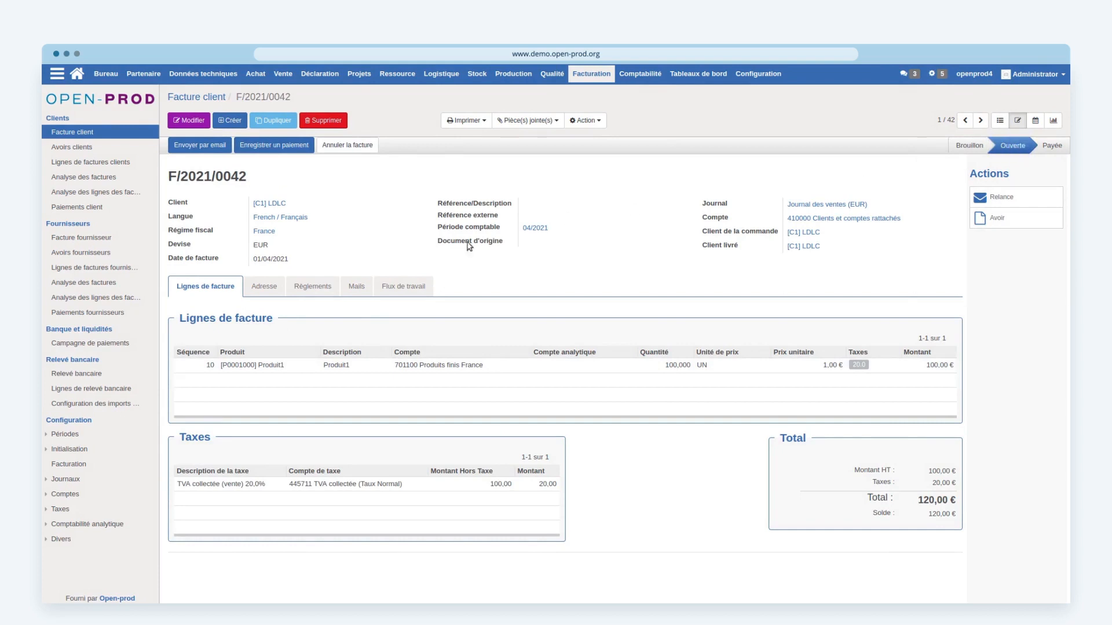
pyautogui.click(325, 288)
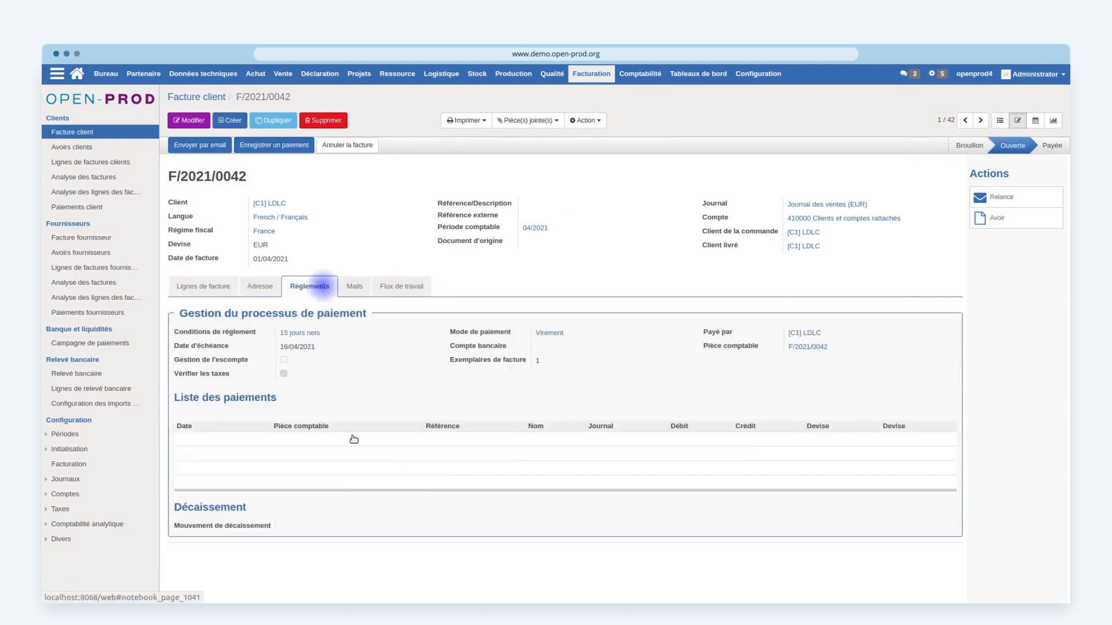
# - Inspect the invoice's linked accounting entry and its 410000 customer account line, and return to the invoice
pyautogui.click(812, 349)
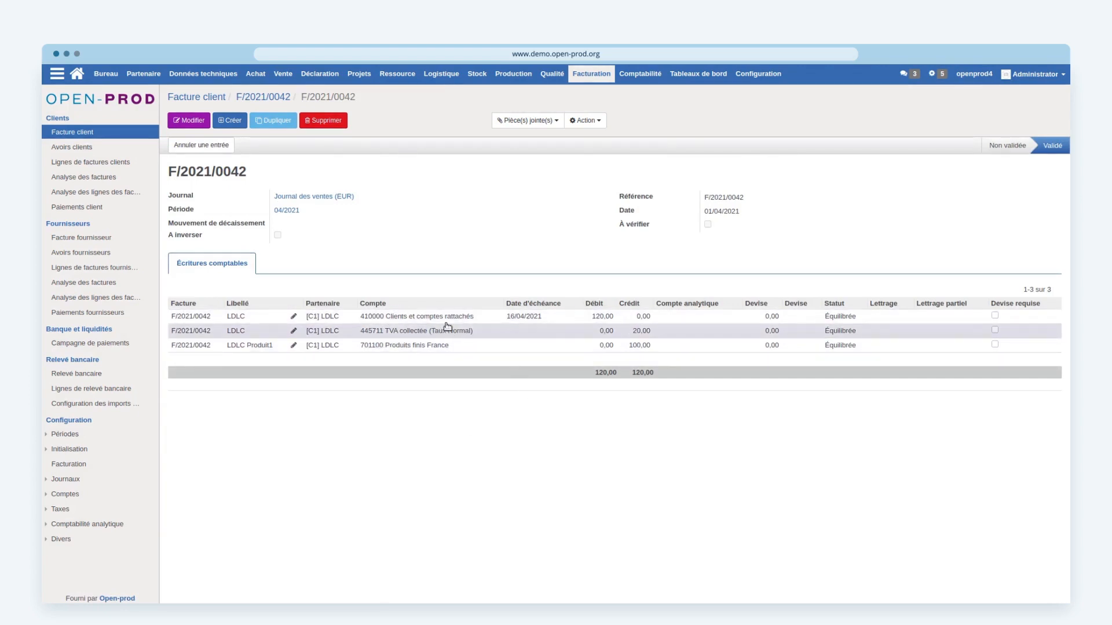
pyautogui.click(414, 318)
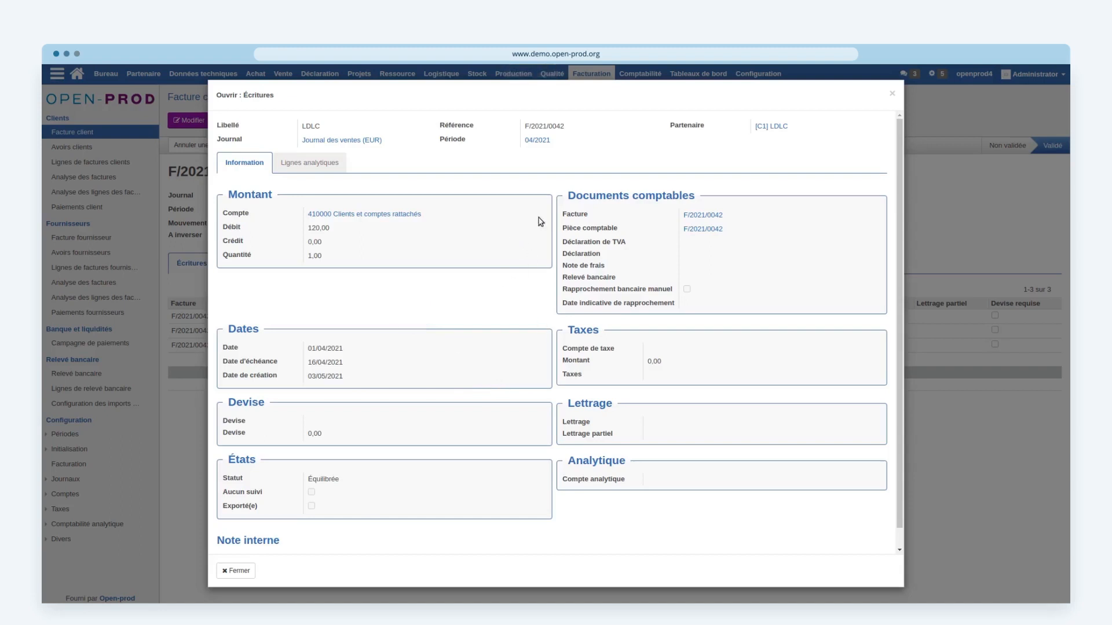
pyautogui.click(236, 571)
pyautogui.click(271, 96)
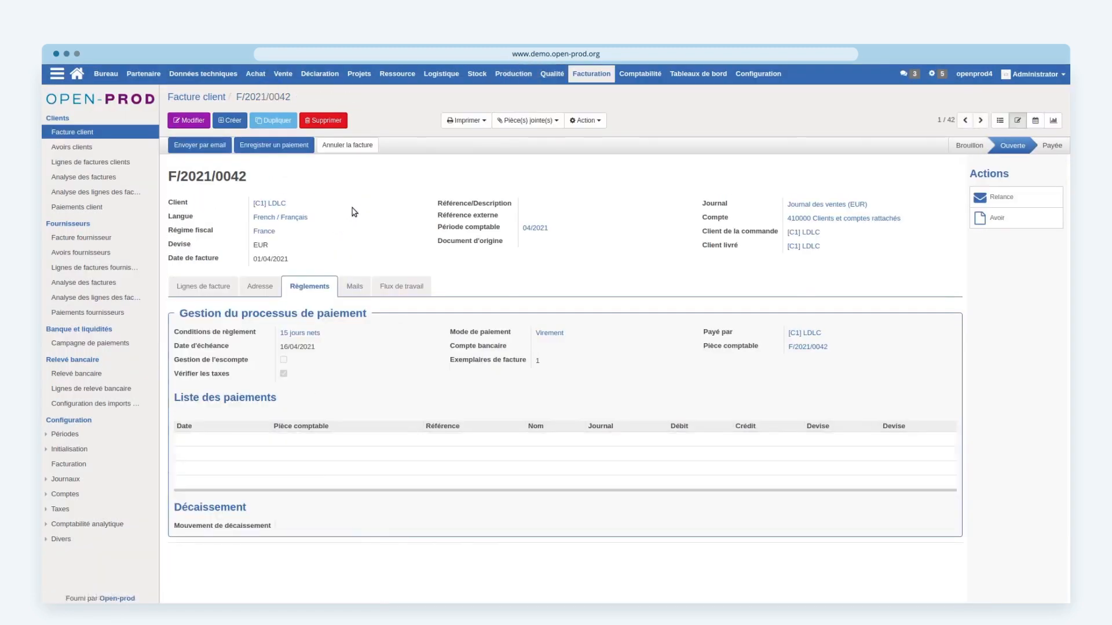
# - Start registering a payment for the invoice with the method Banque (EUR) and the date 10/04/2021
pyautogui.click(282, 145)
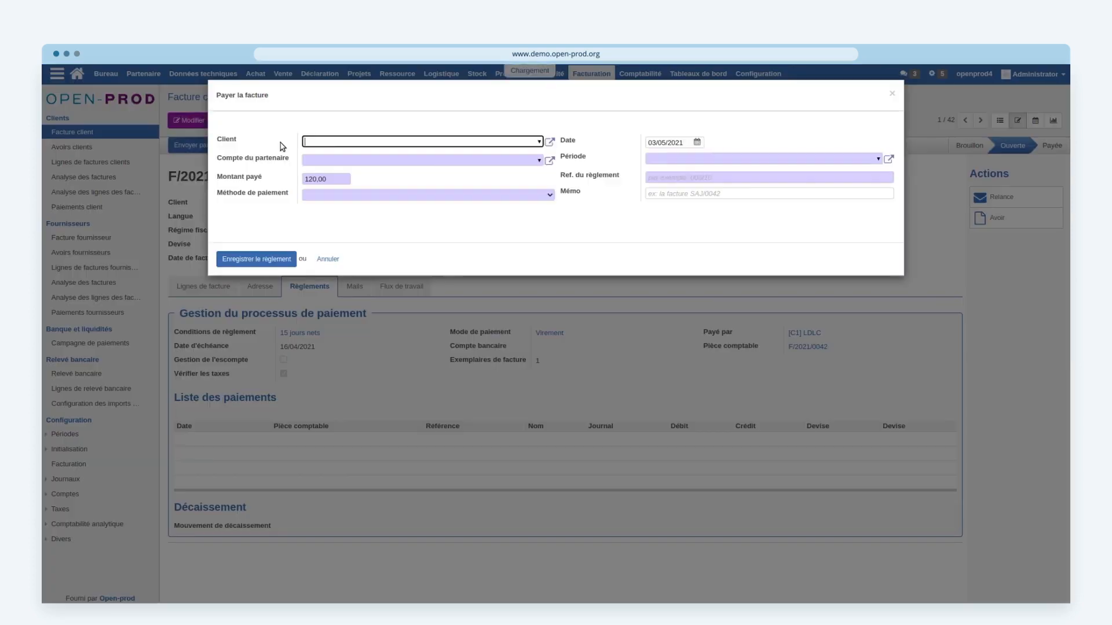
pyautogui.click(335, 195)
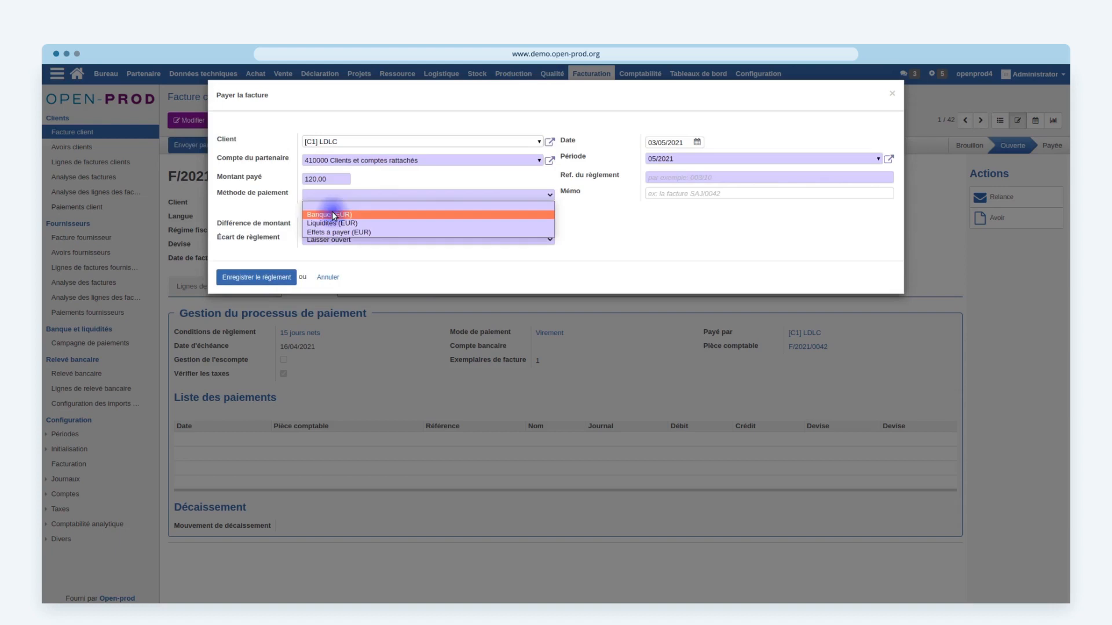
pyautogui.click(333, 215)
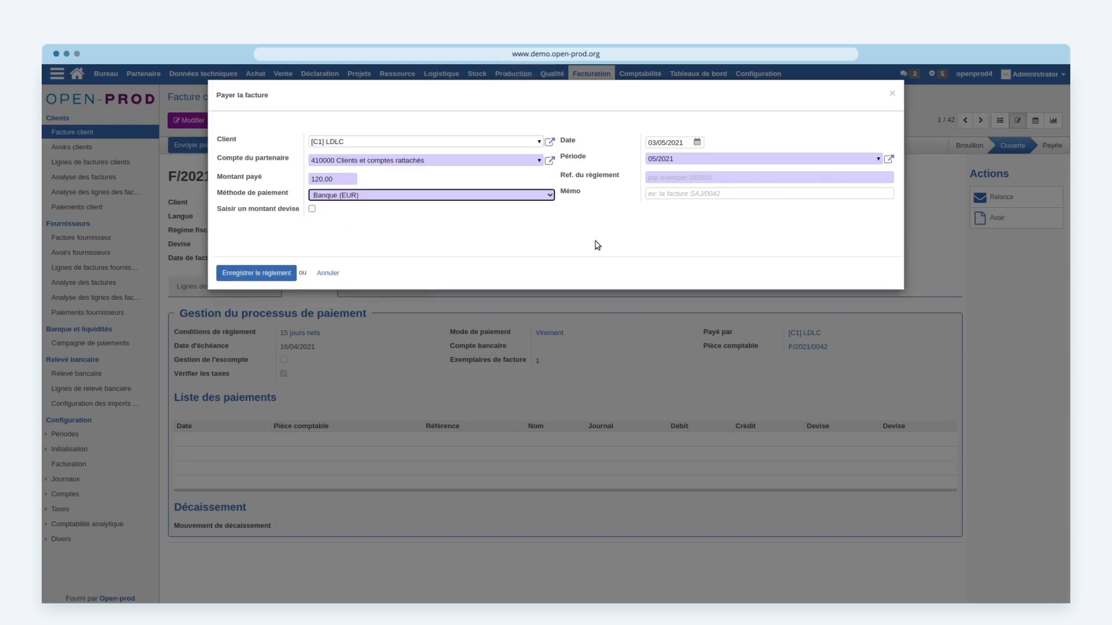
pyautogui.click(675, 143)
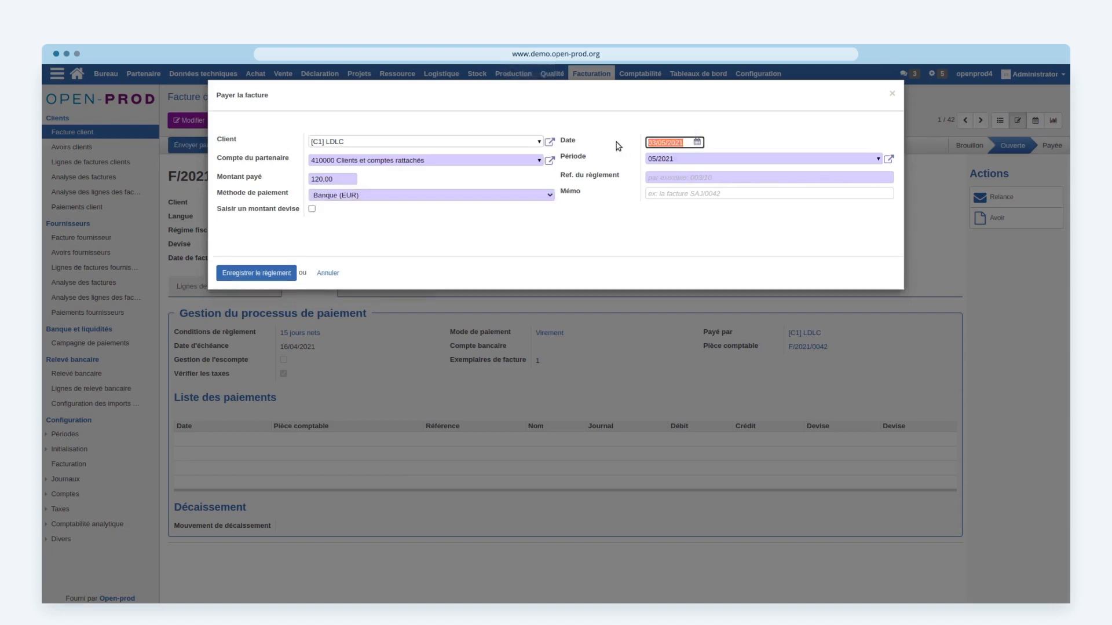
pyautogui.write('10/04/')
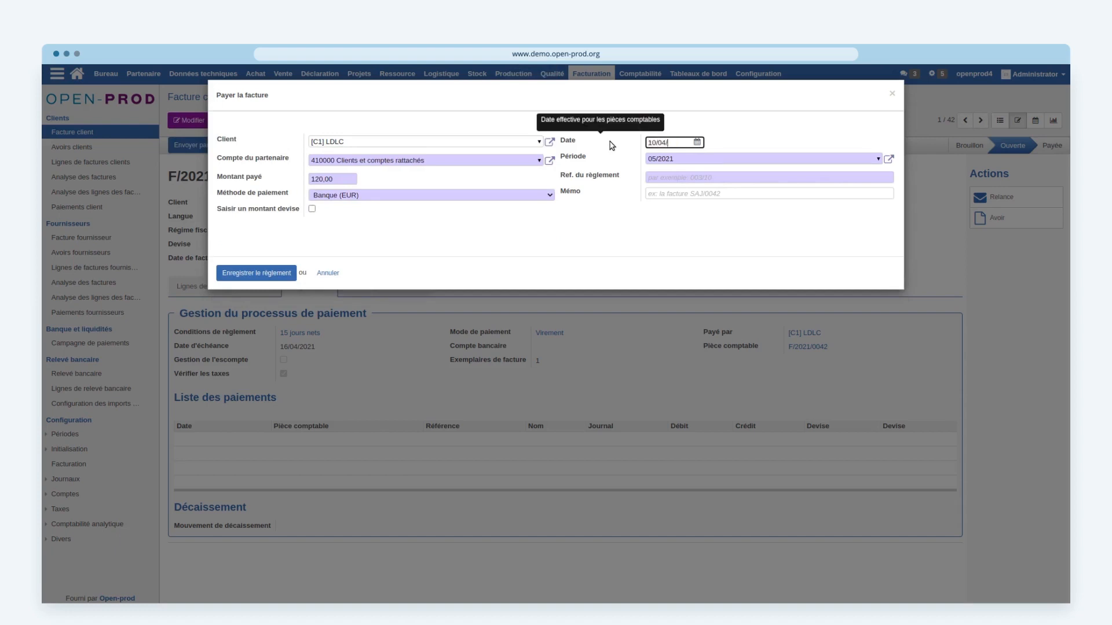
pyautogui.write('2021')
pyautogui.click(717, 247)
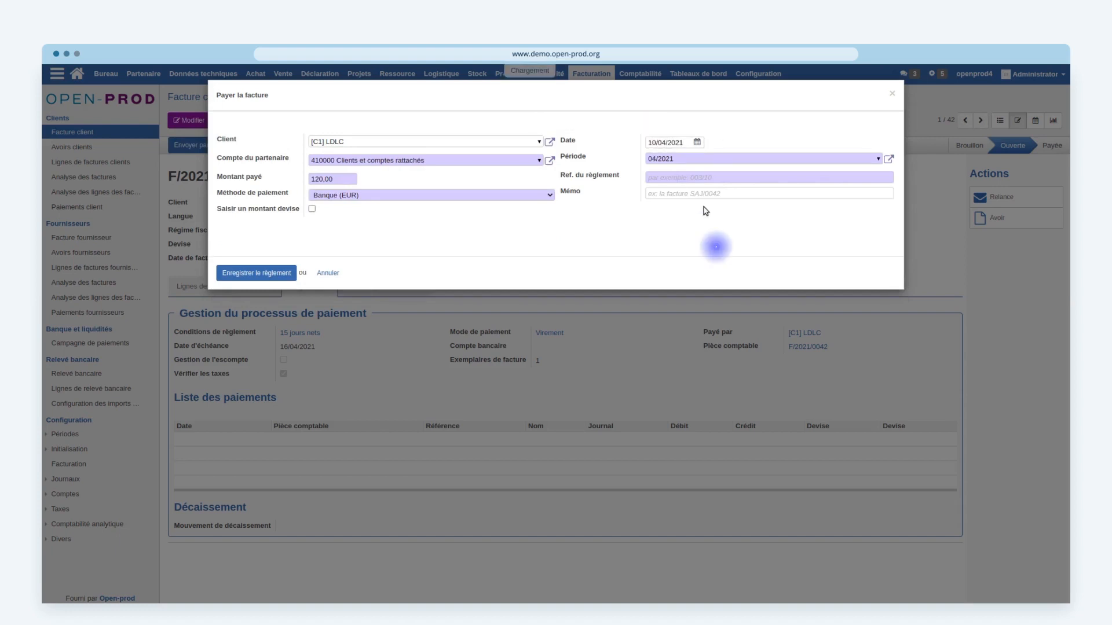
# - Set the payment reference to "VIR 1561351" and record the payment
pyautogui.click(690, 181)
pyautogui.write('VIR 156')
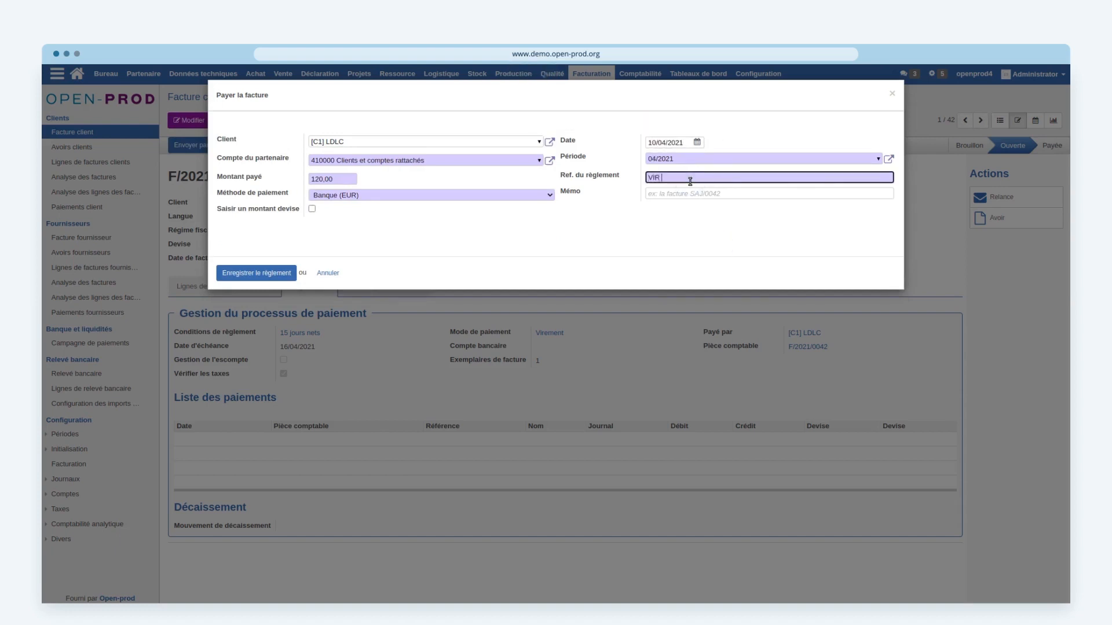
pyautogui.write('1351')
pyautogui.click(259, 273)
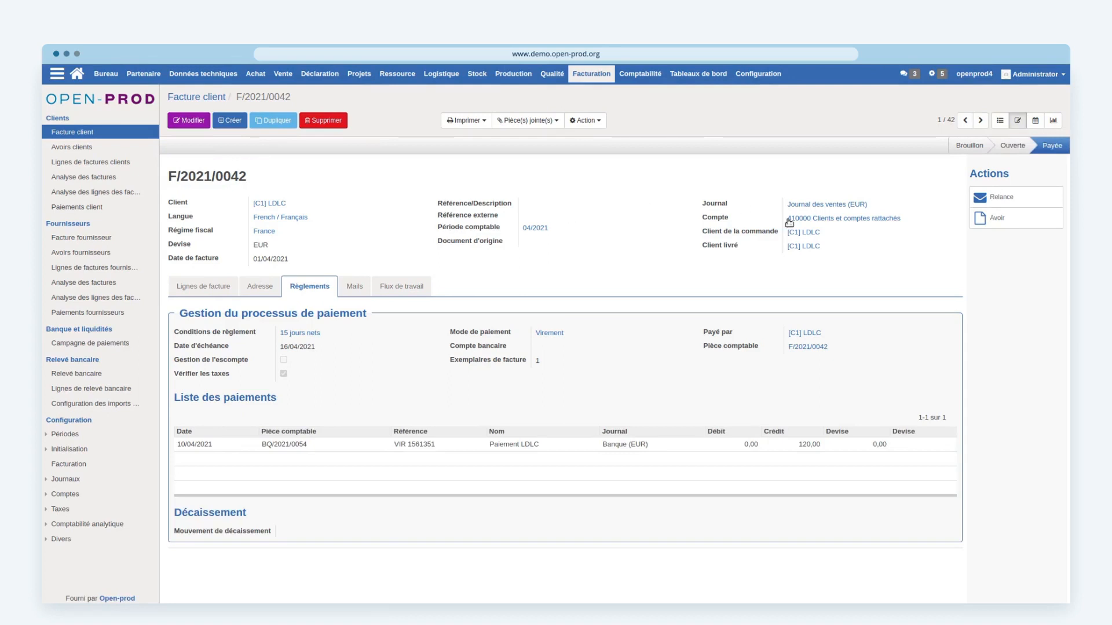
# - Check the invoice's status and payment list, and display its invoice lines
pyautogui.click(1051, 147)
pyautogui.click(177, 399)
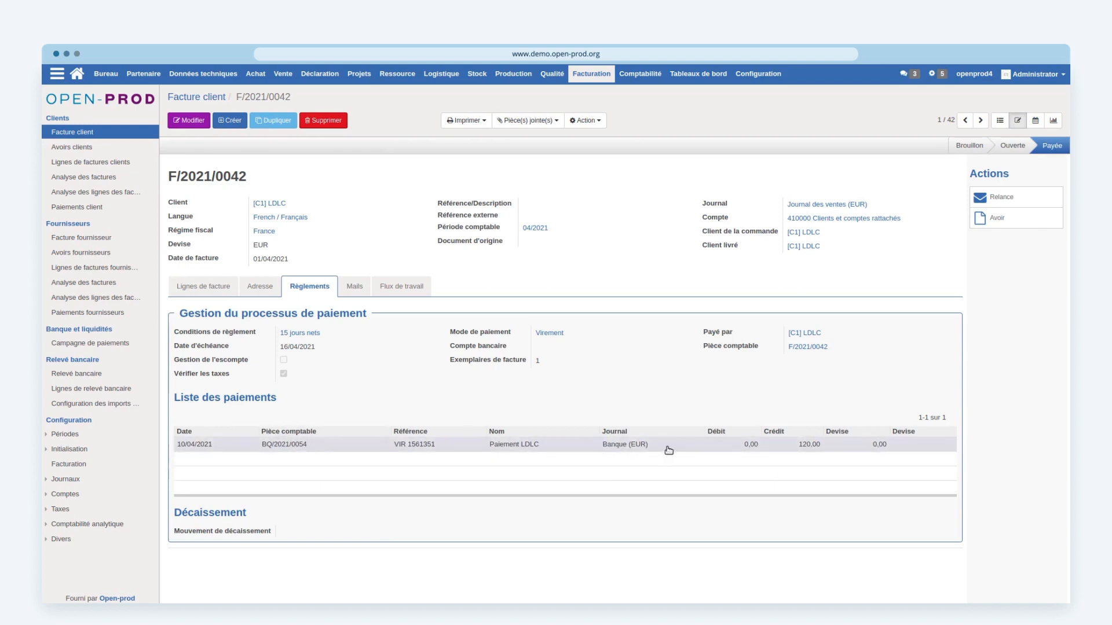
pyautogui.click(210, 288)
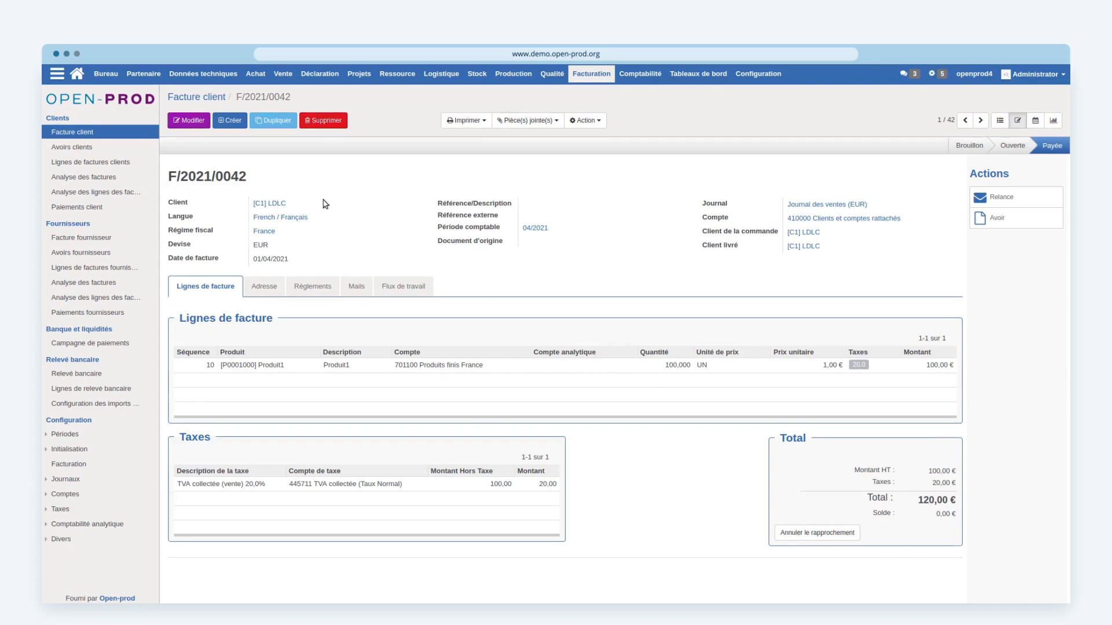
# - Open the unpaid 480,00 € invoice dated 03/05/2021 from the customer invoice list
pyautogui.click(74, 131)
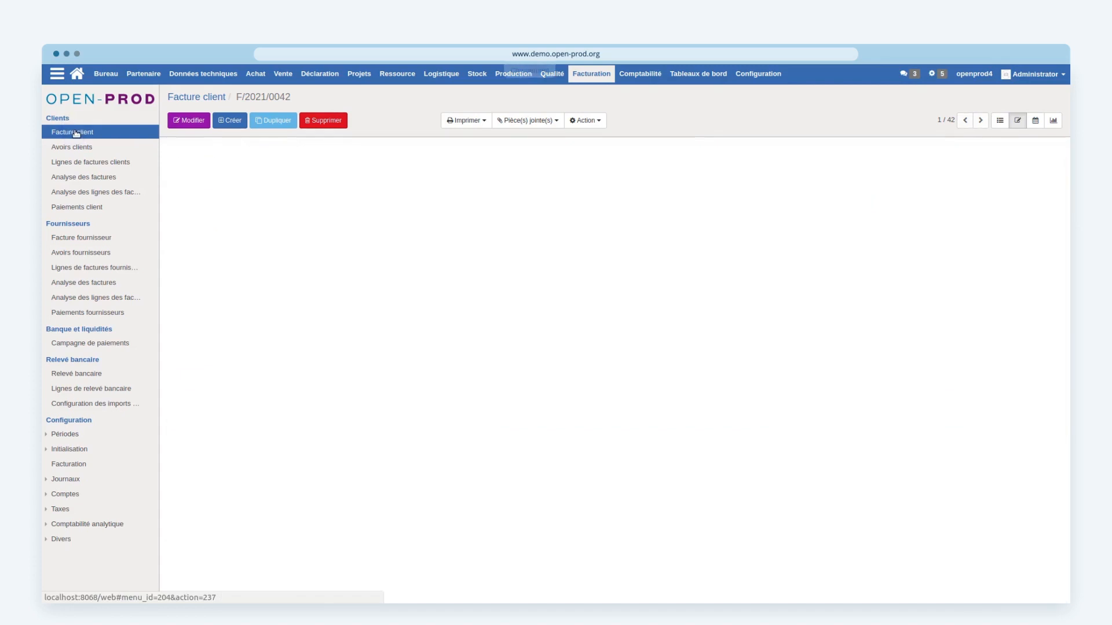
pyautogui.scroll(-4, 417, 379)
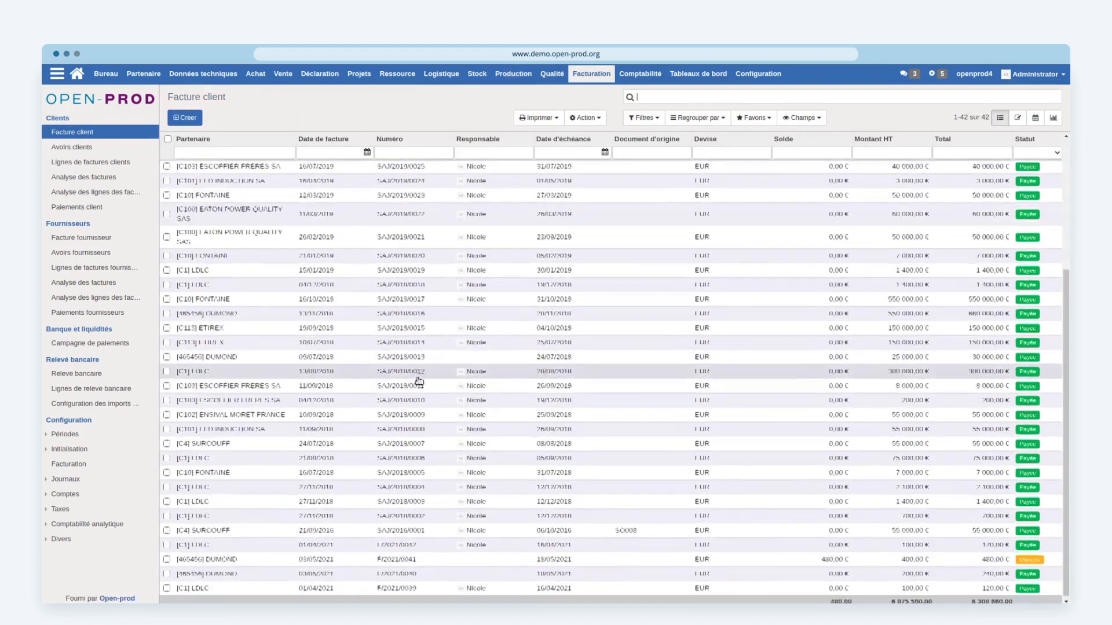
pyautogui.click(933, 557)
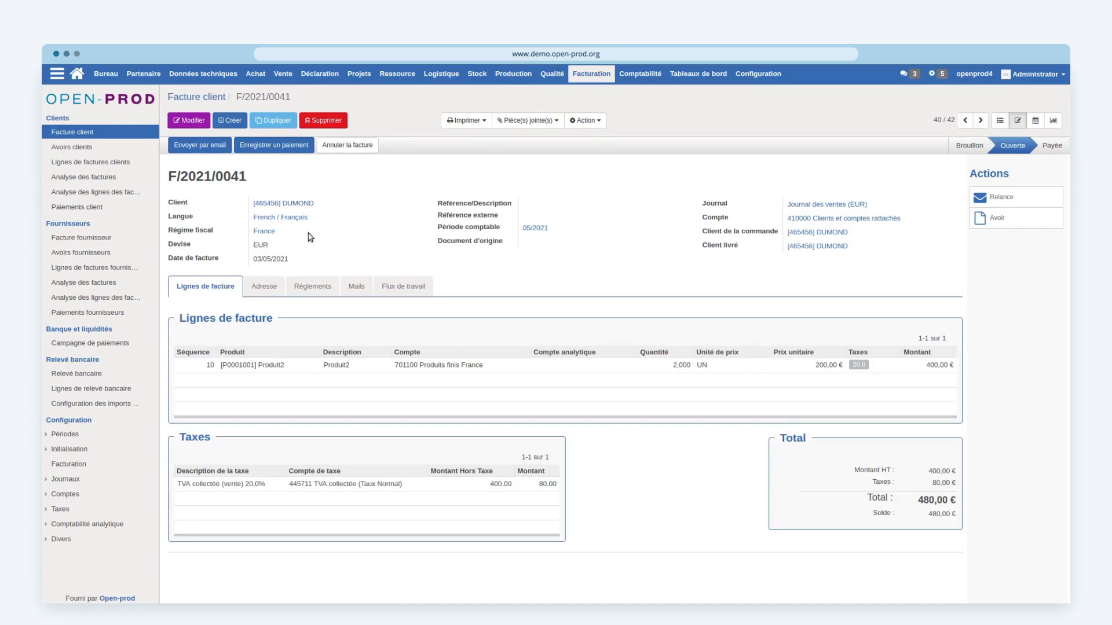
# - Create a credit note for the invoice with the method "Annuler : créer l'avoir et lettrer" and the reason "Retour marchandises"
pyautogui.click(1000, 221)
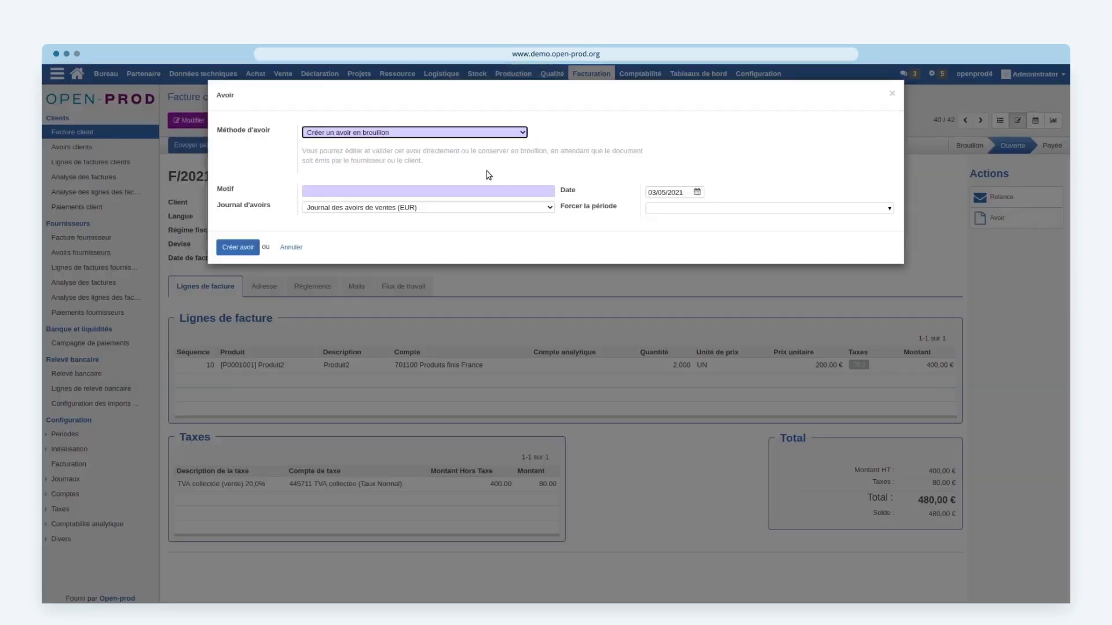
pyautogui.click(390, 133)
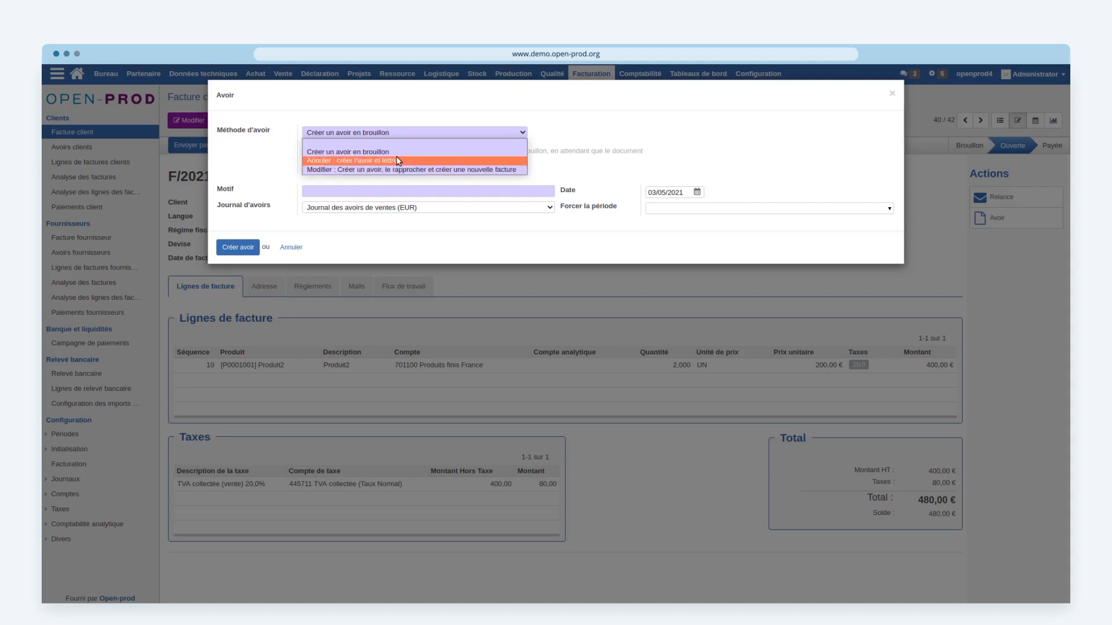
pyautogui.click(397, 160)
pyautogui.click(398, 191)
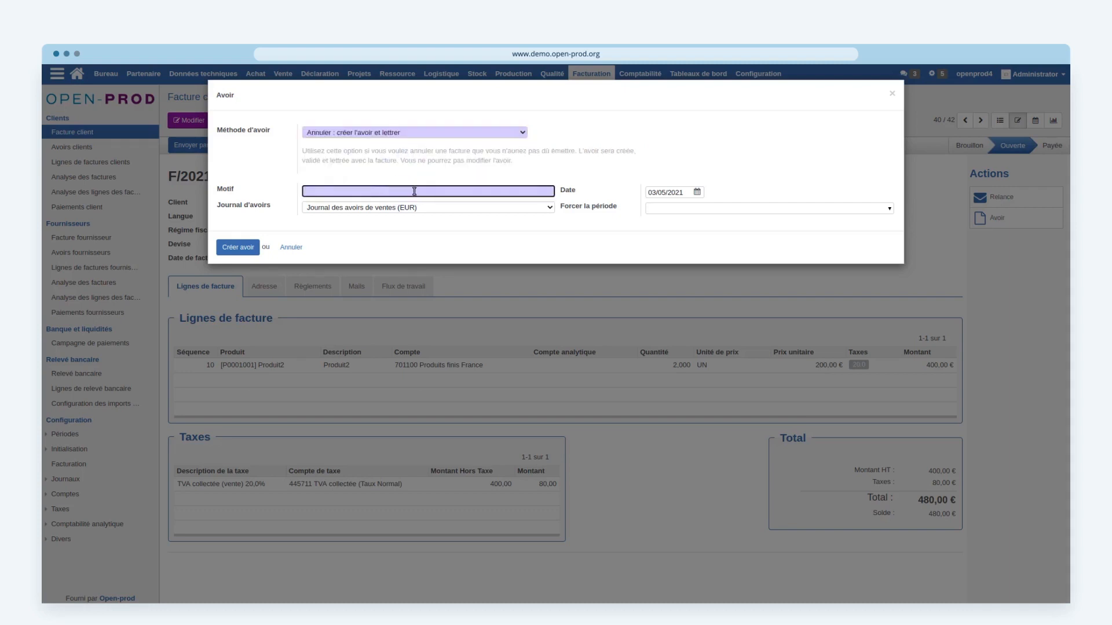
pyautogui.write('Retour marchandisses')
pyautogui.click(245, 248)
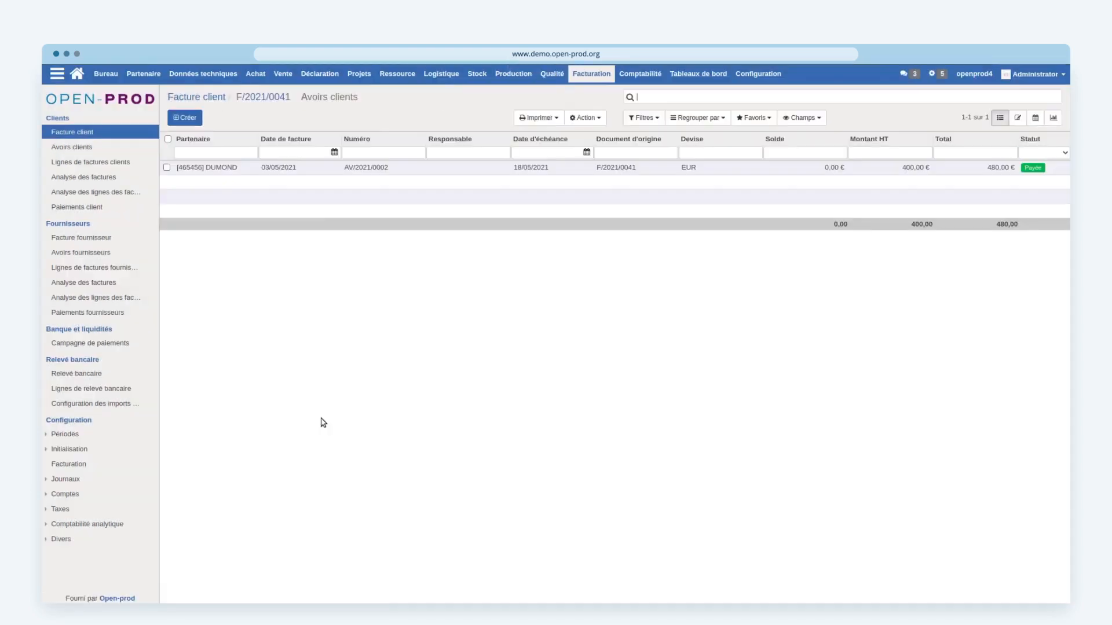
# - Open the new credit note and examine its number and payment list
pyautogui.click(373, 169)
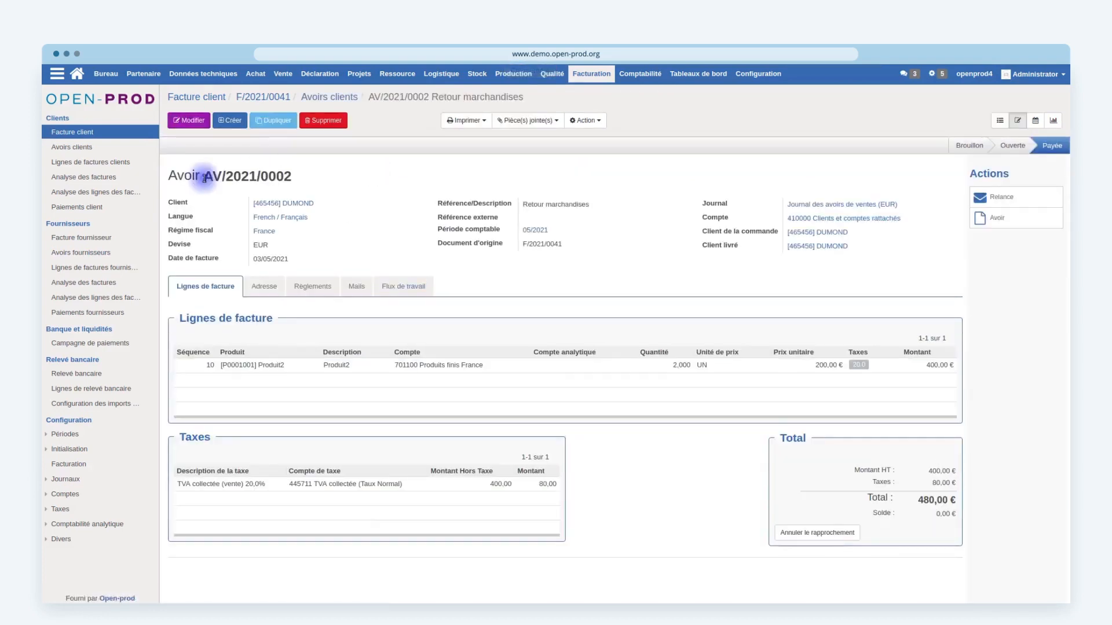
pyautogui.moveTo(204, 175); pyautogui.dragTo(311, 184)
pyautogui.click(311, 181)
pyautogui.click(315, 288)
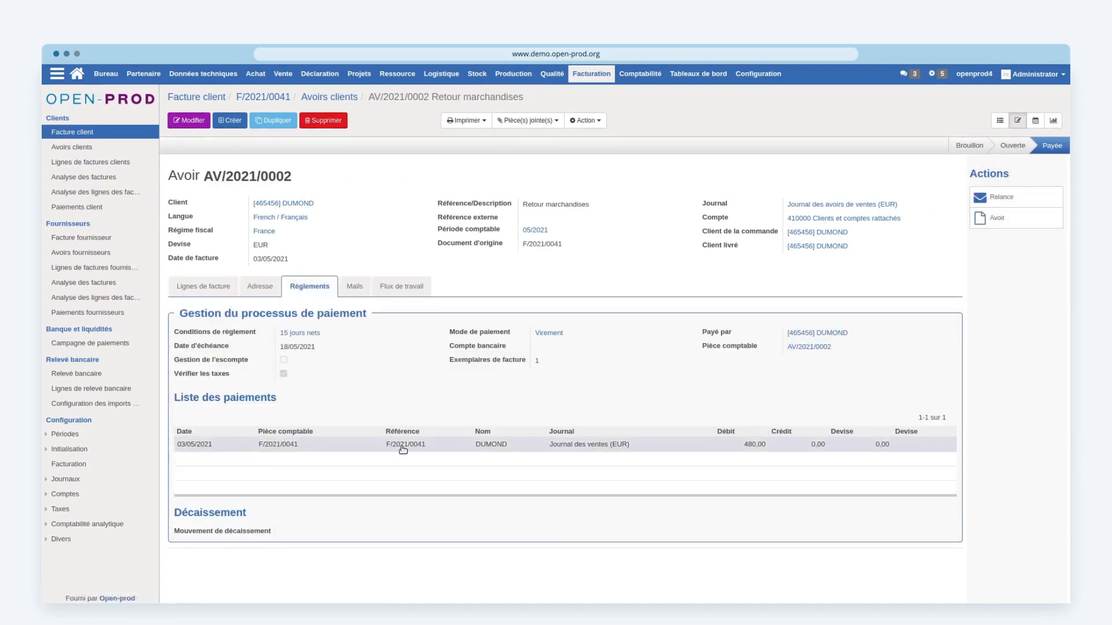